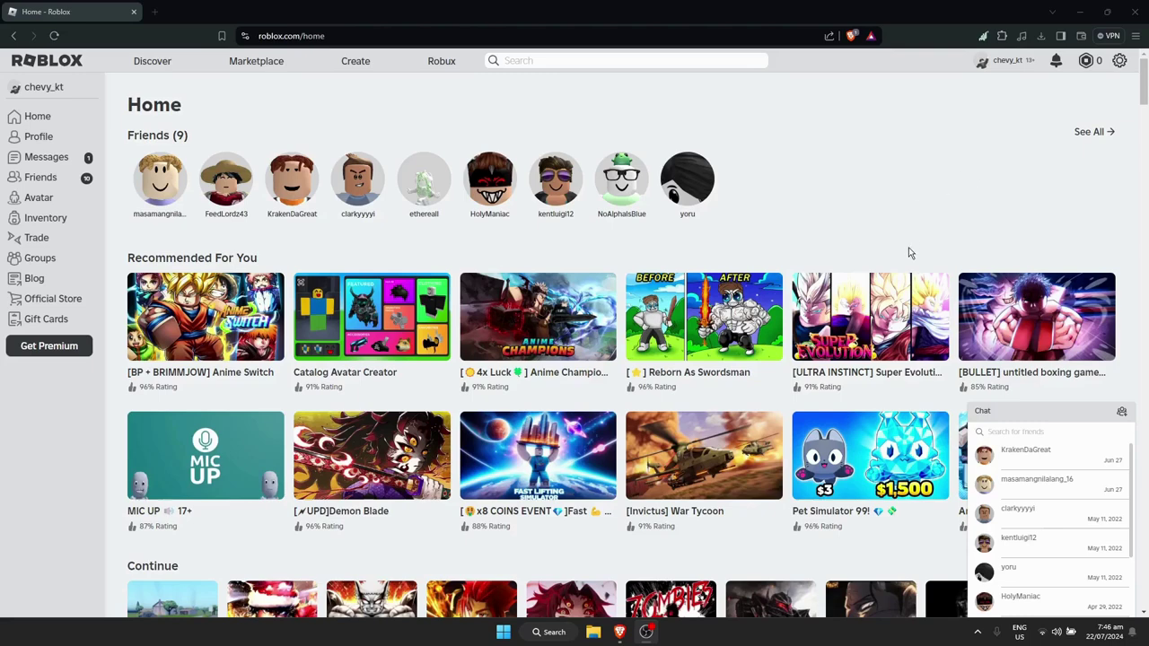
Open the account gear menu at the top right of the Roblox home page
click(1119, 60)
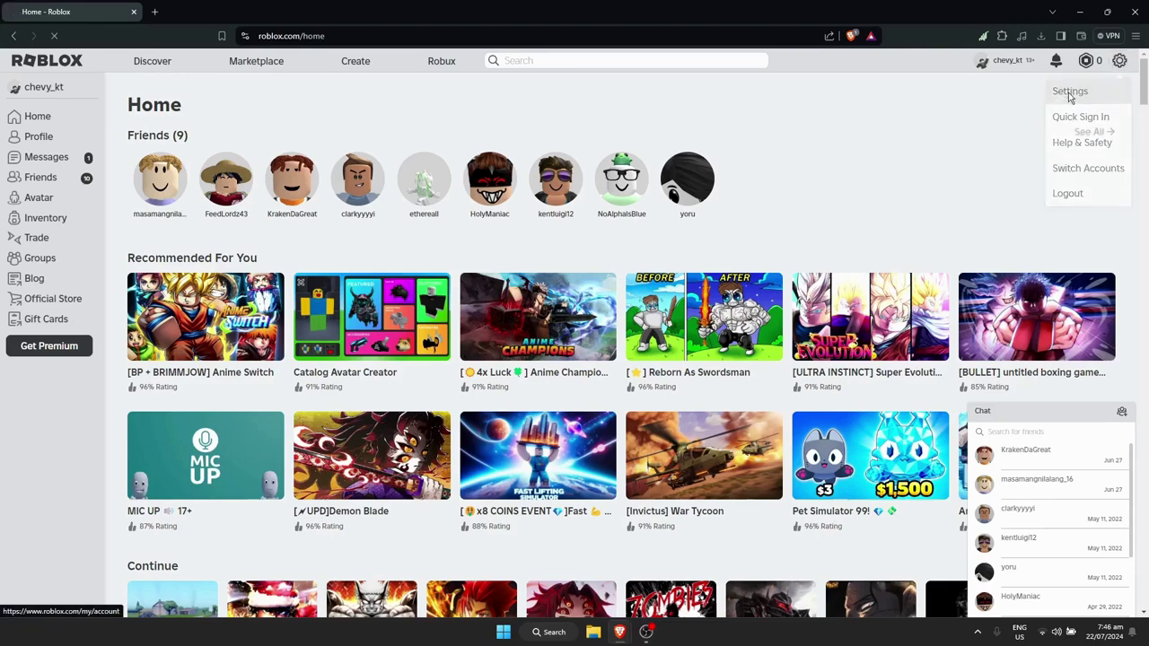
Choose Settings to load My Settings on the Account Info section
click(1060, 94)
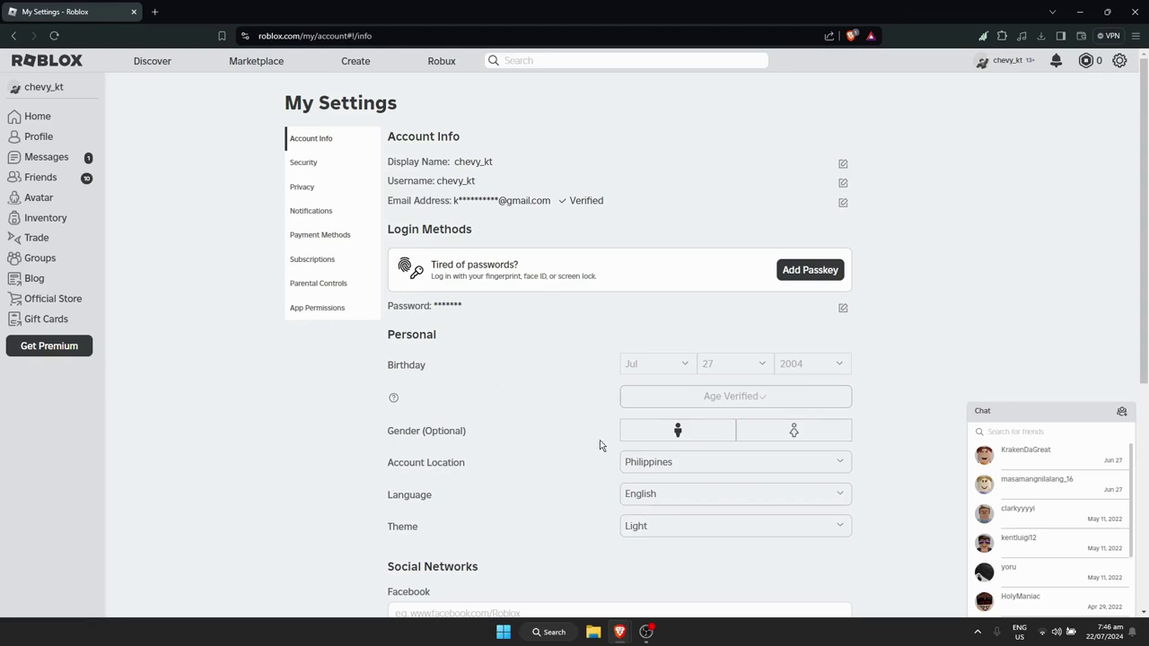
Turn on the Privacy camera toggle under Microphone and Camera Input and confirm Enable
click(322, 191)
scroll(705, 342, down, 2)
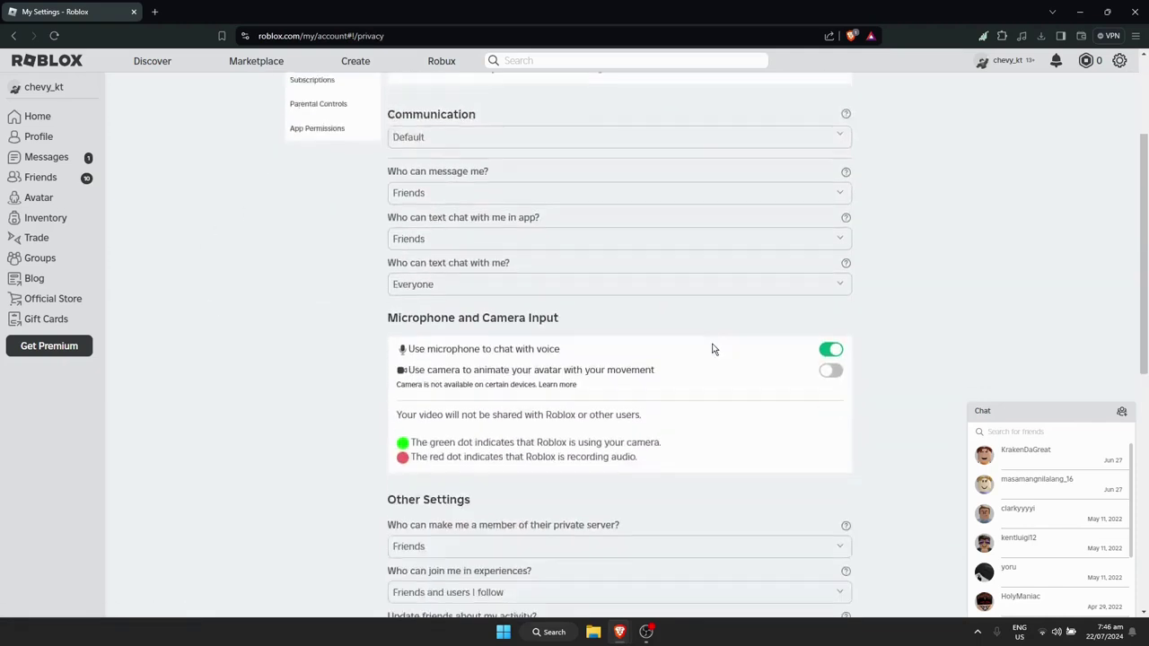
scroll(744, 226, down, 2)
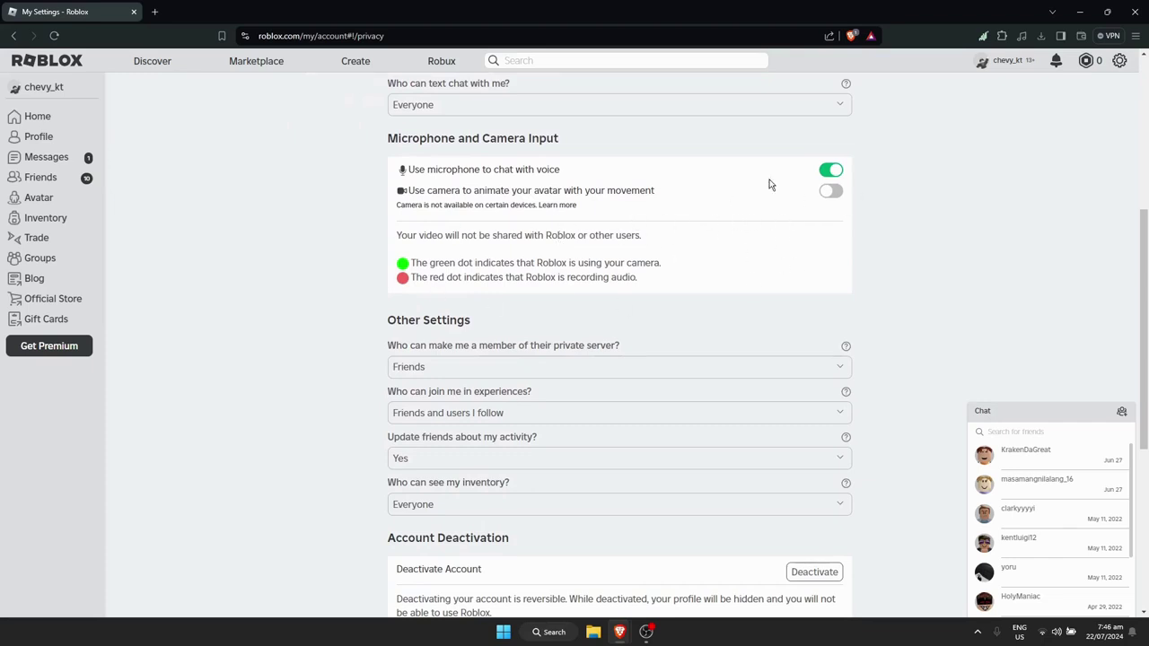
click(831, 192)
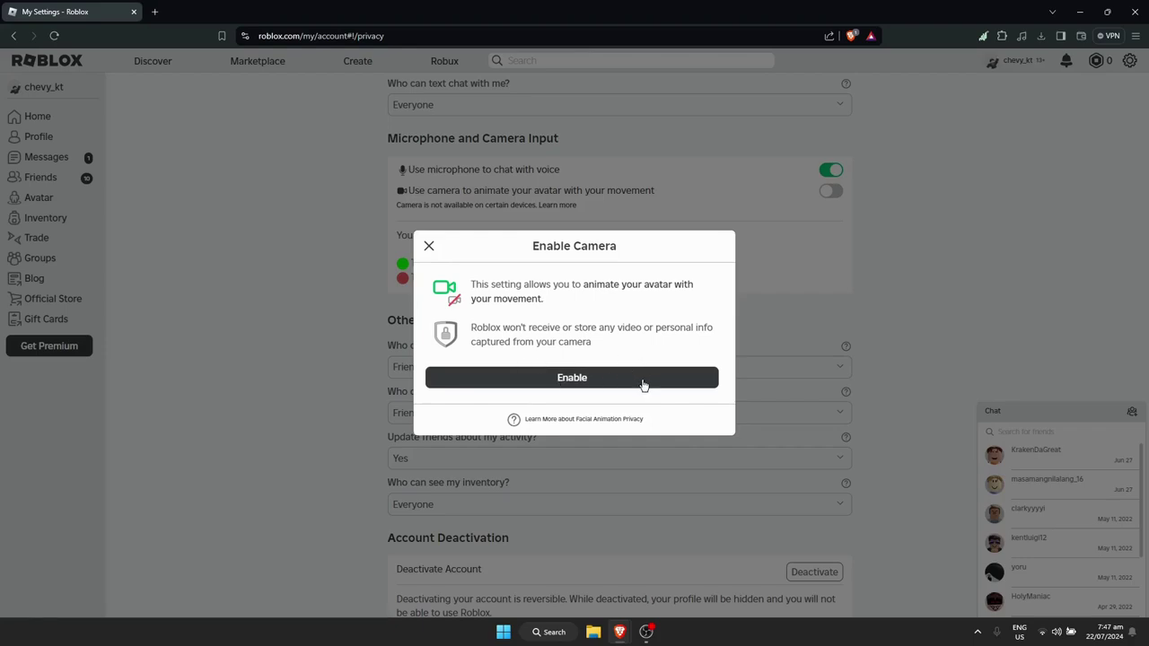
click(609, 384)
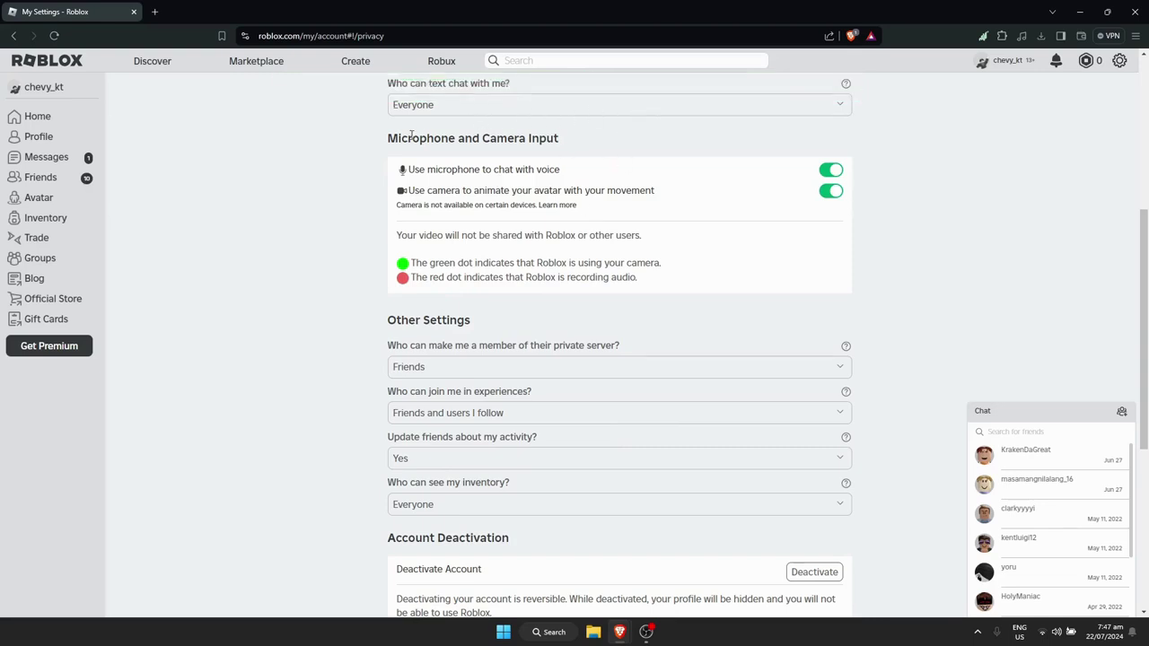
scroll(351, 259, up, 4)
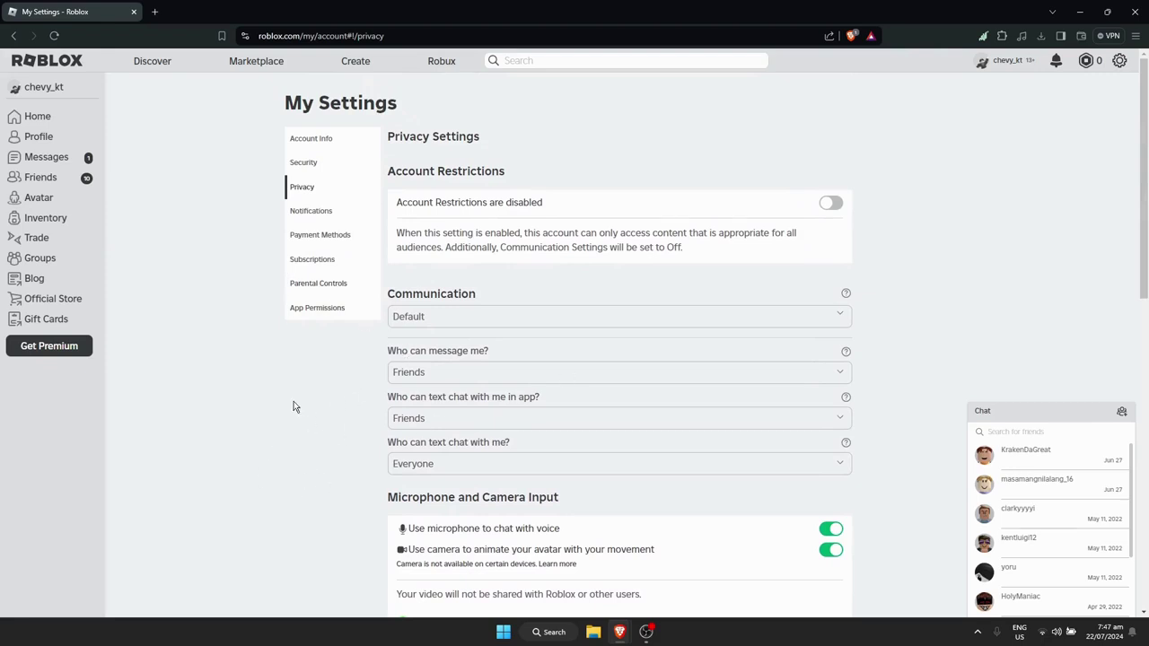
scroll(396, 351, down, 2)
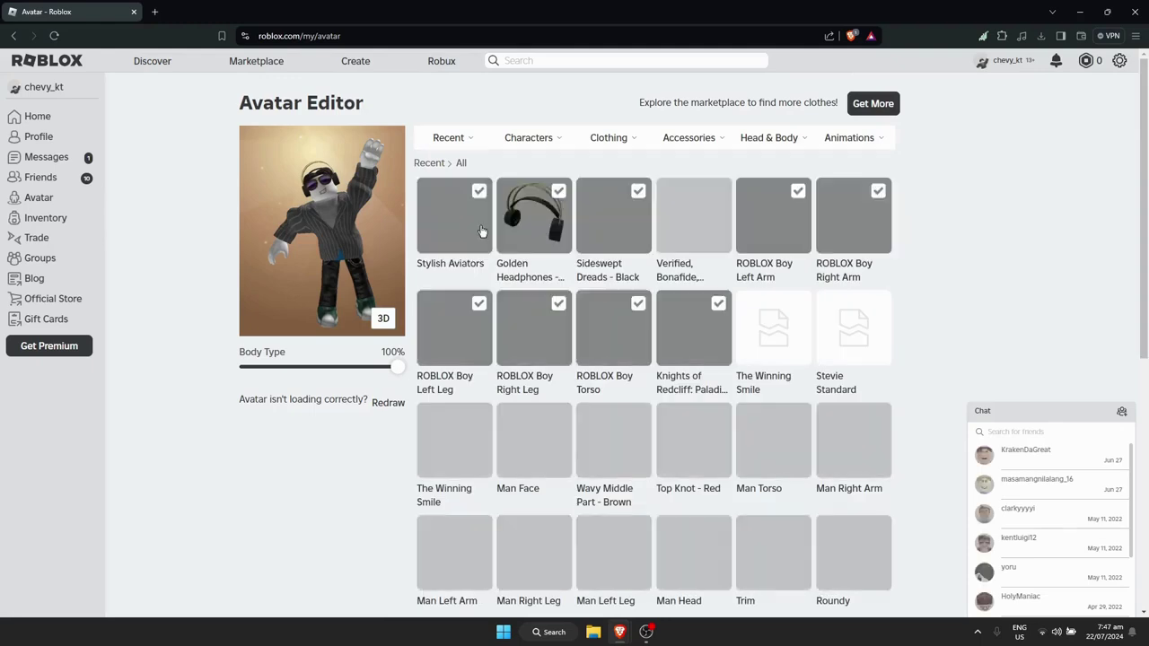
Wear the Stevie Standard character from the Avatar Editor's Recent grid
scroll(1077, 348, down, 1)
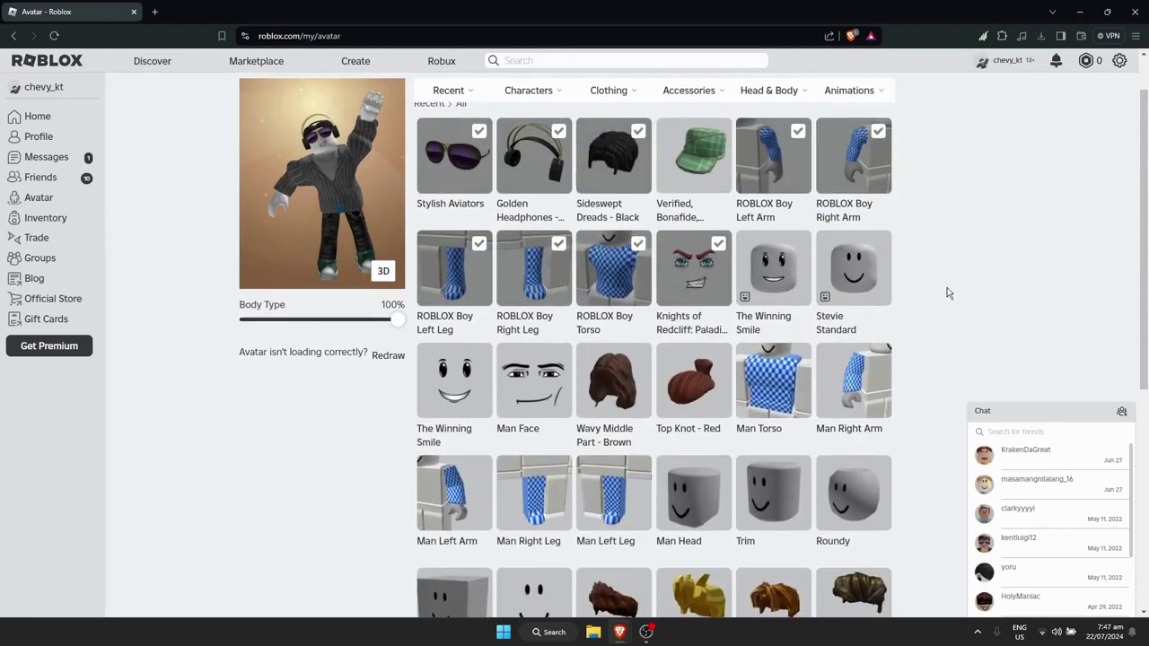
scroll(827, 274, up, 1)
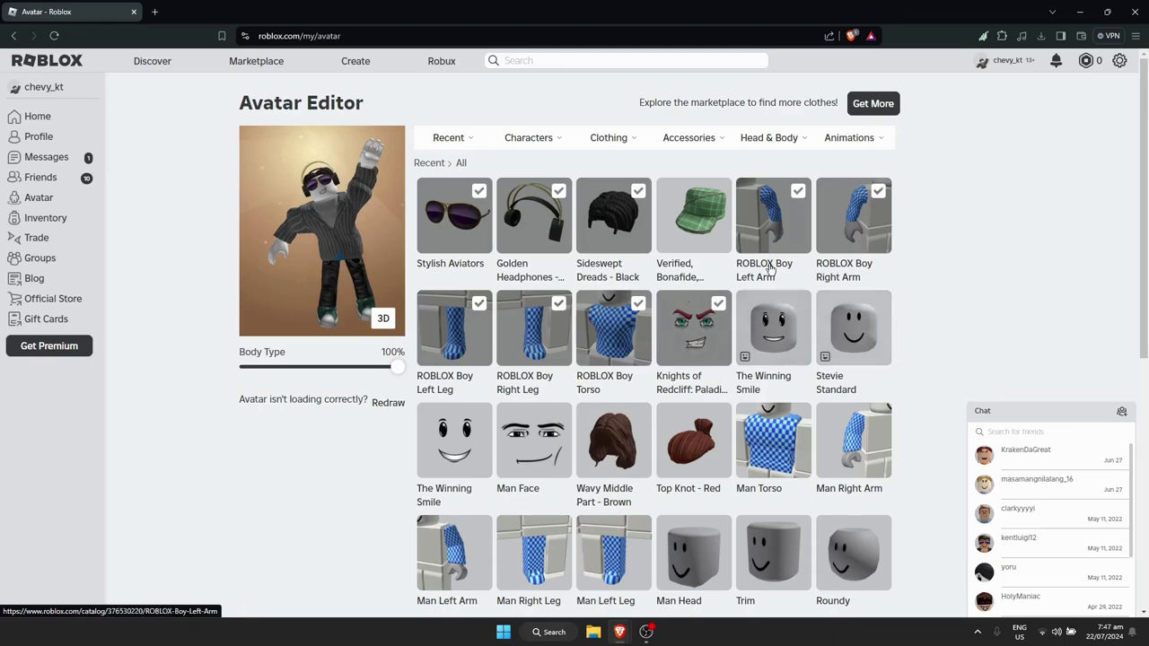
click(862, 360)
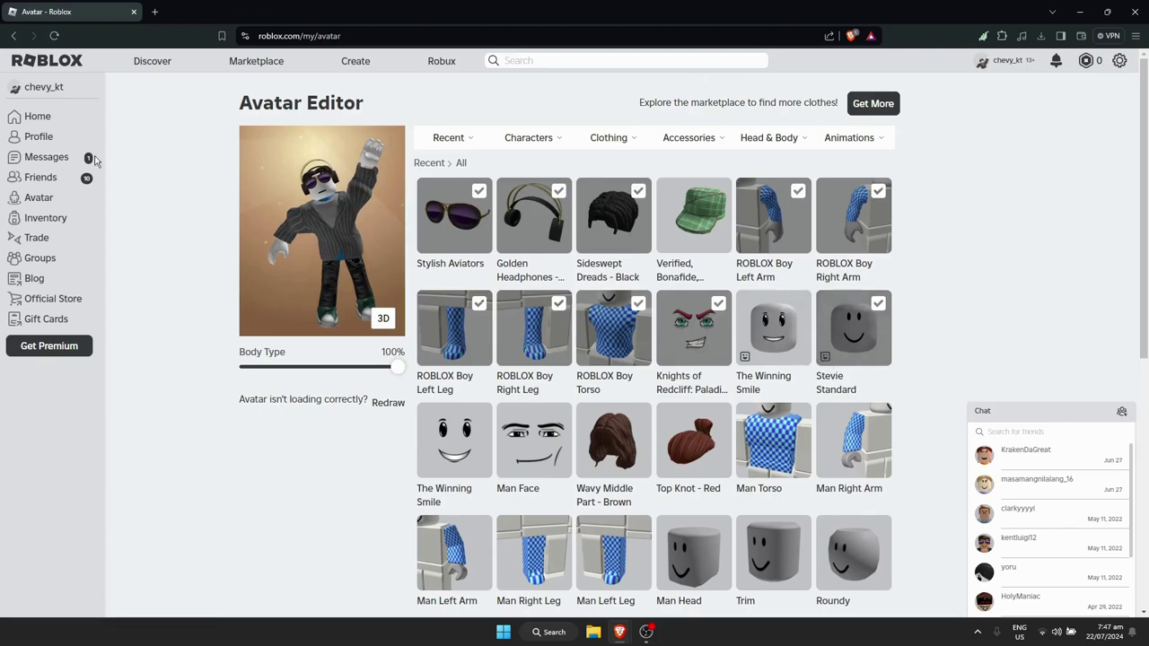
Search for 'camera face' experiences from the Home page
click(39, 120)
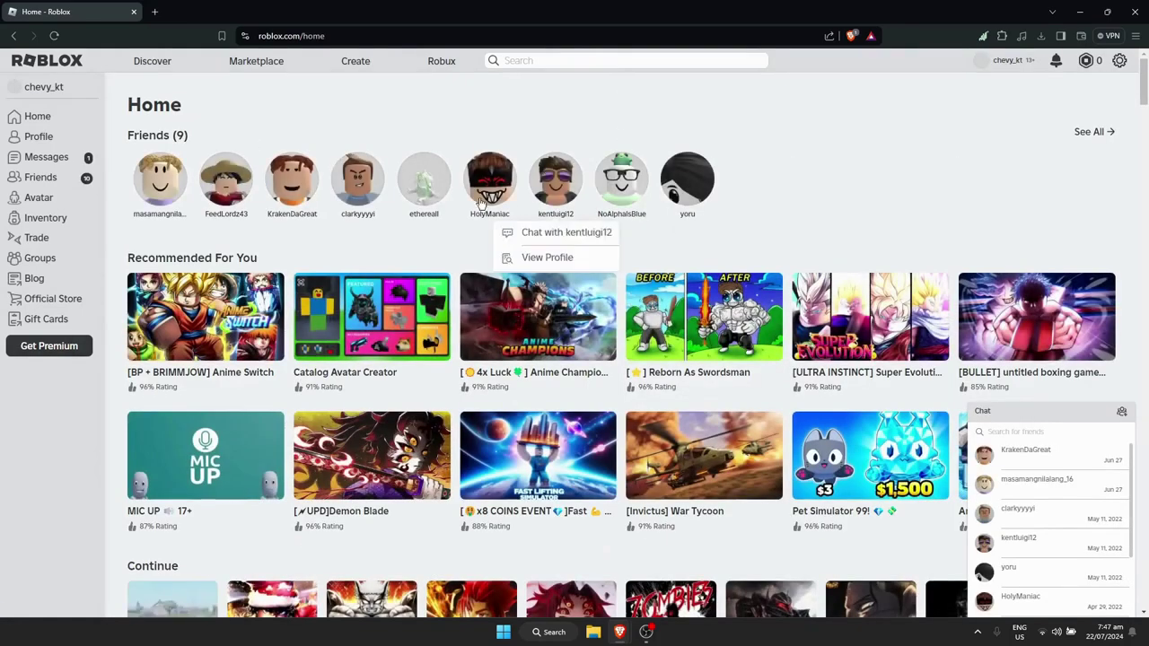
click(593, 60)
text(camera face)
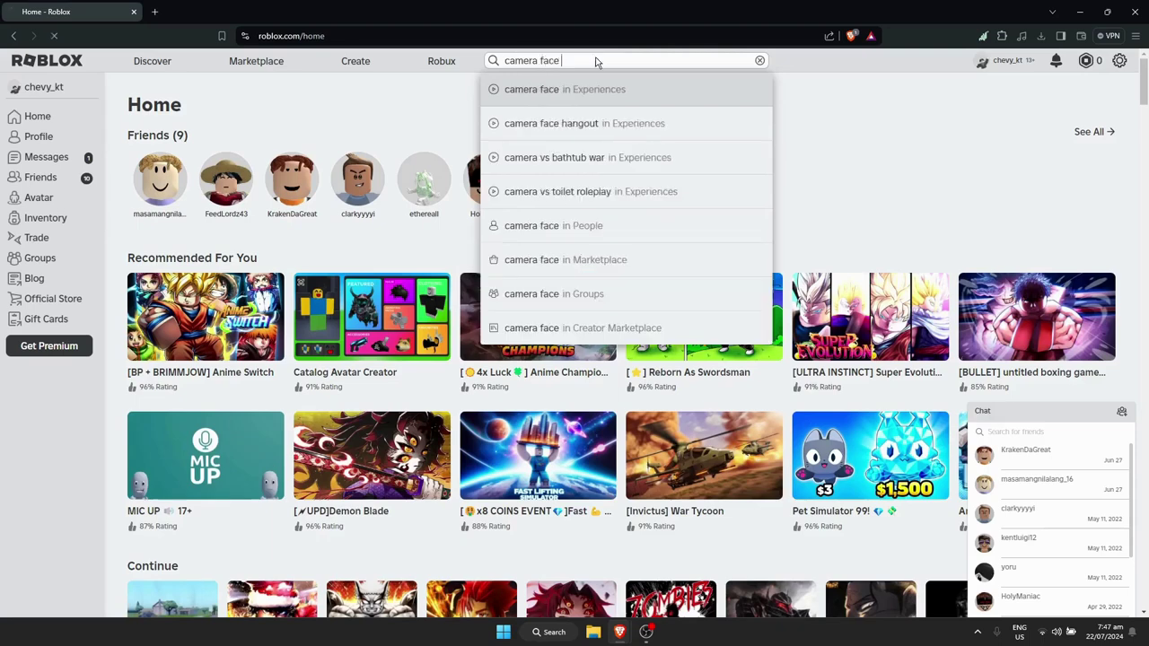
key(Return)
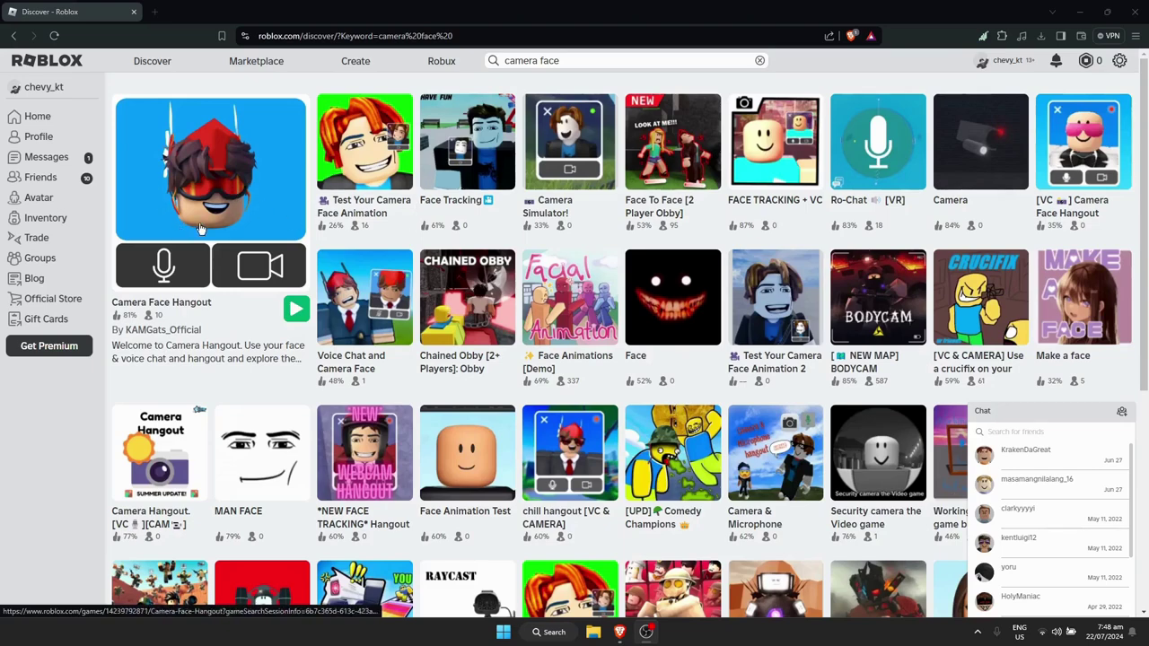
Play Camera Face Hangout from its experience page and open the in-game People menu
click(236, 226)
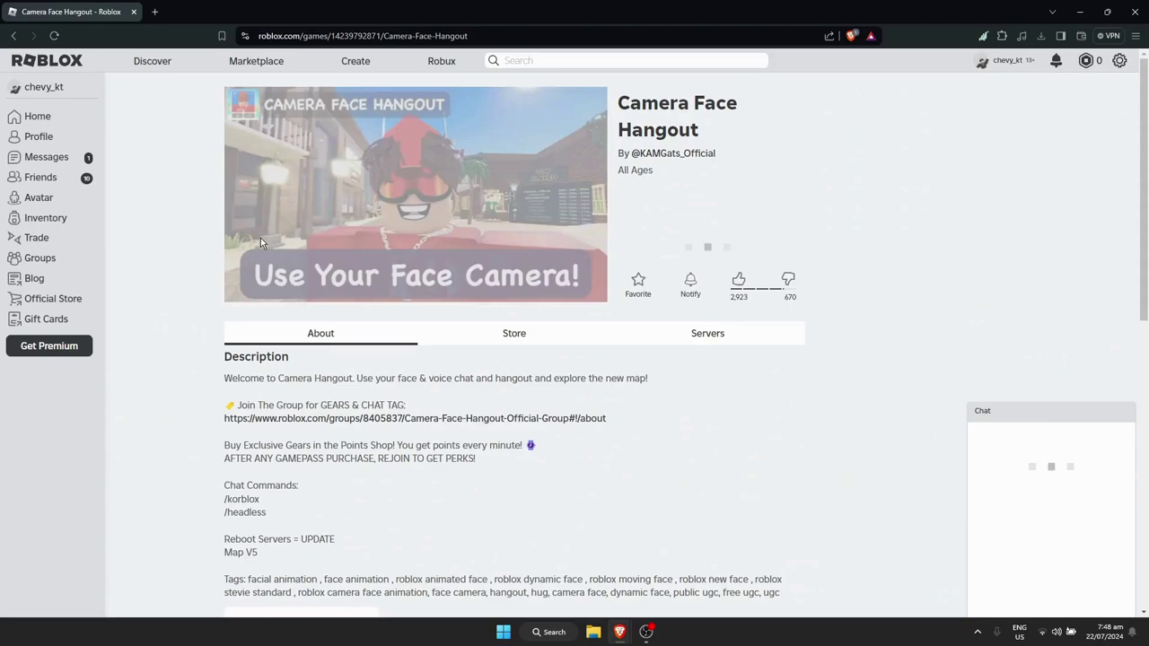
scroll(485, 359, down, 4)
scroll(480, 371, up, 3)
scroll(492, 326, down, 3)
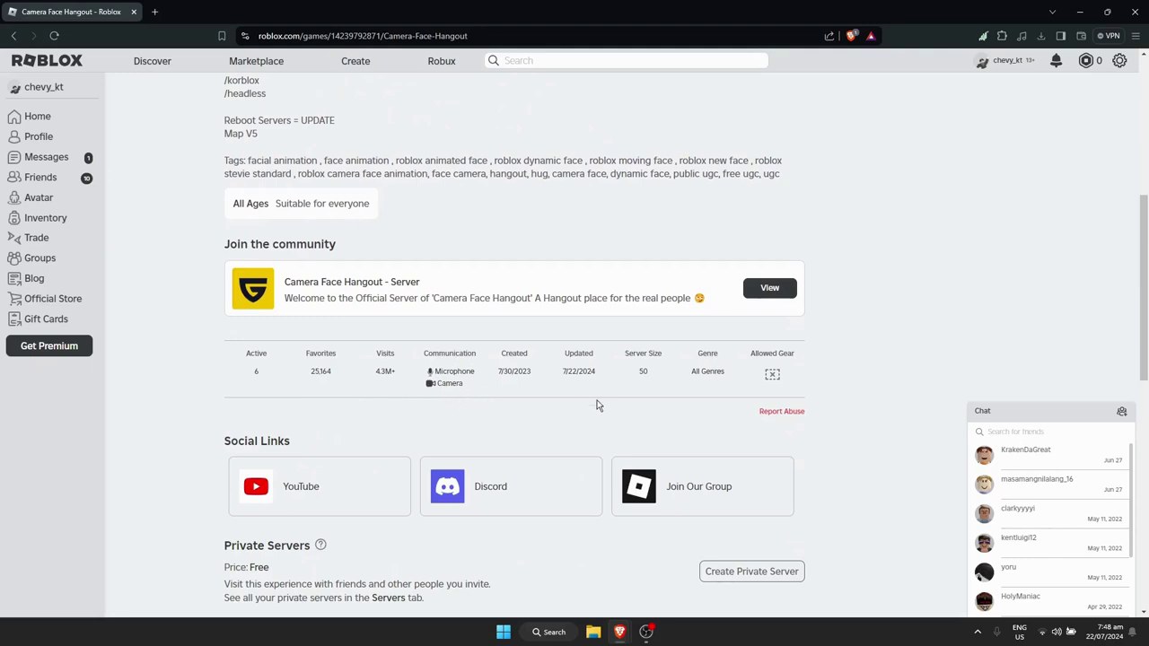
scroll(629, 399, up, 3)
scroll(671, 388, up, 2)
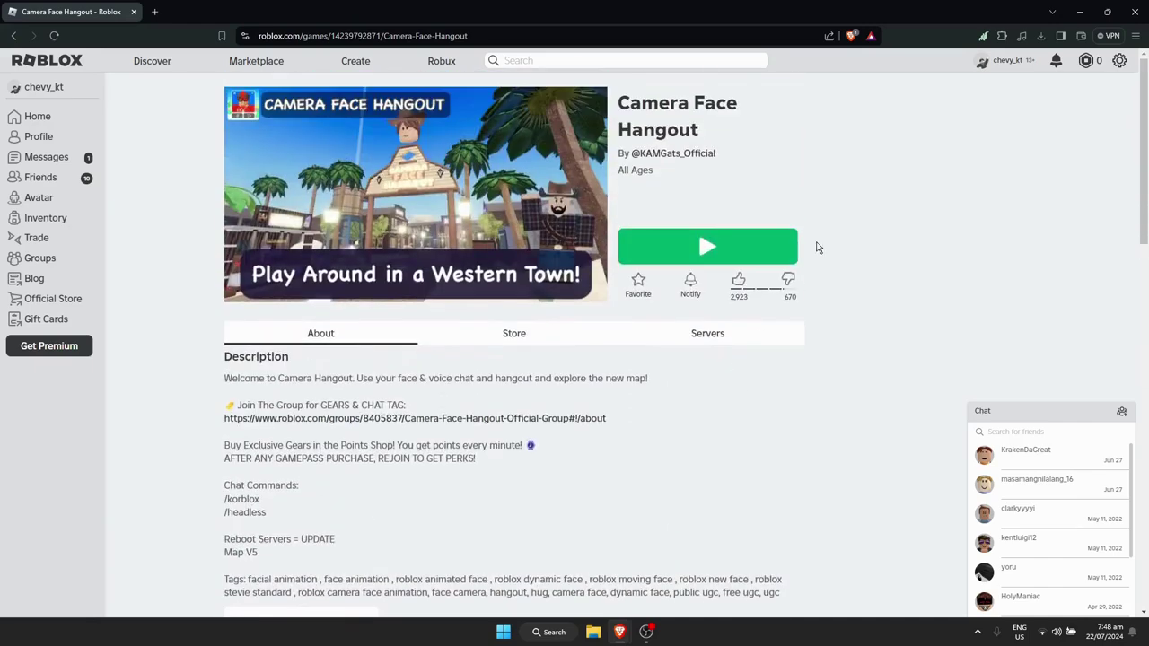
click(724, 259)
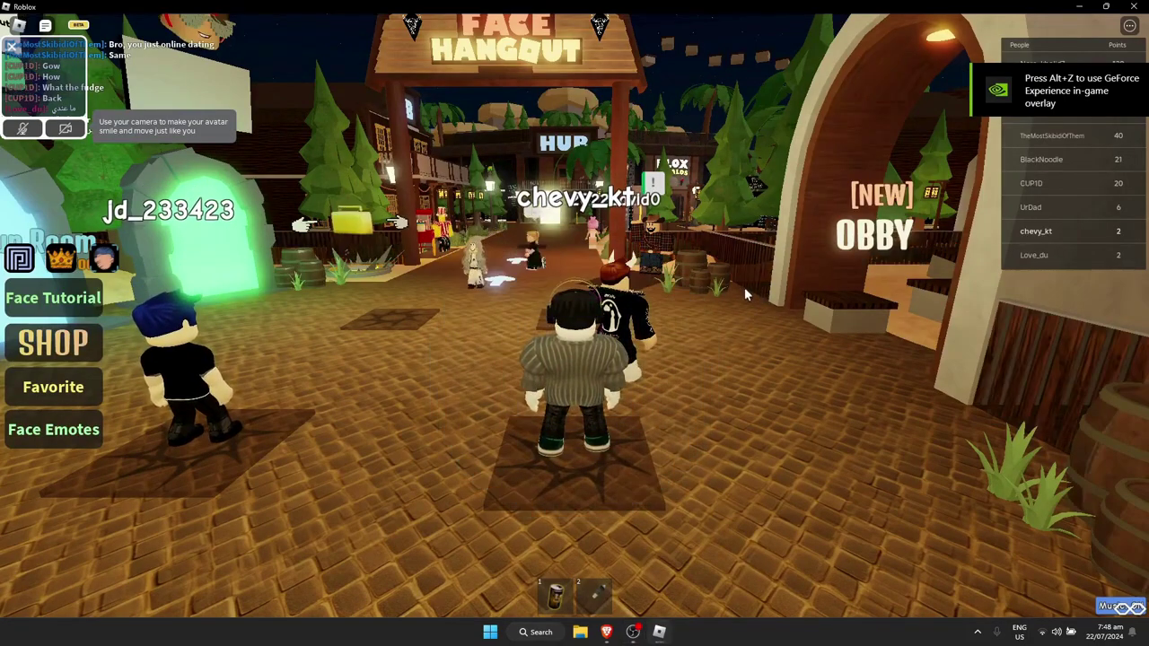
key(Escape)
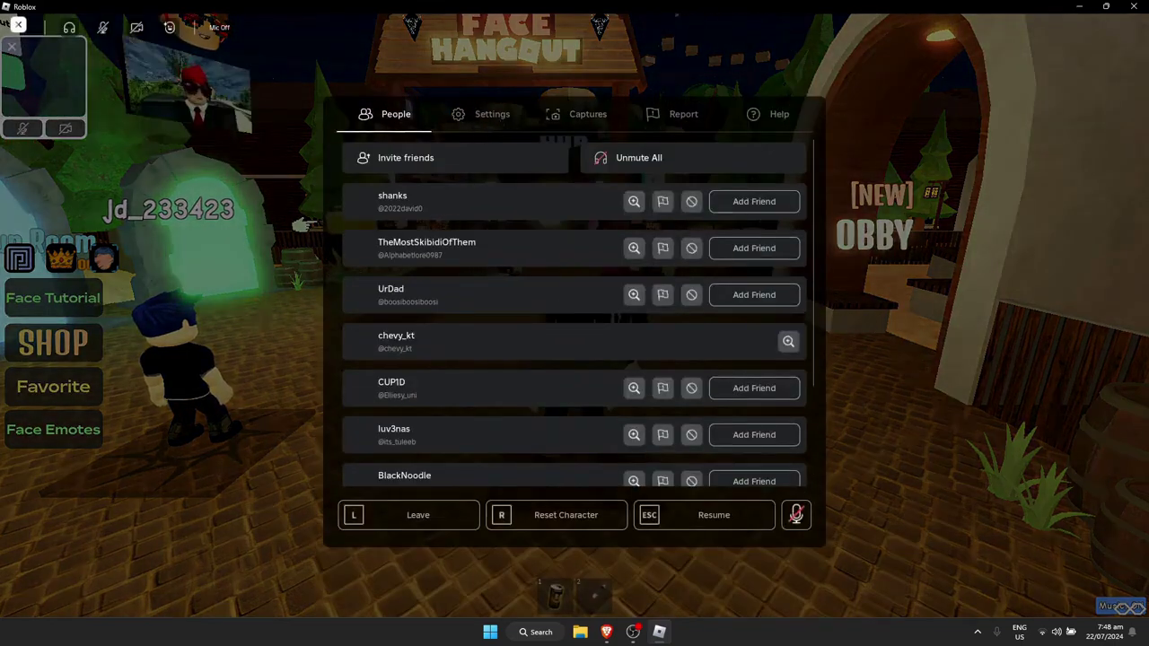
Cycle the Video Camera setting through the cameras, leave it on System Default, then exit the menu
scroll(512, 271, down, 3)
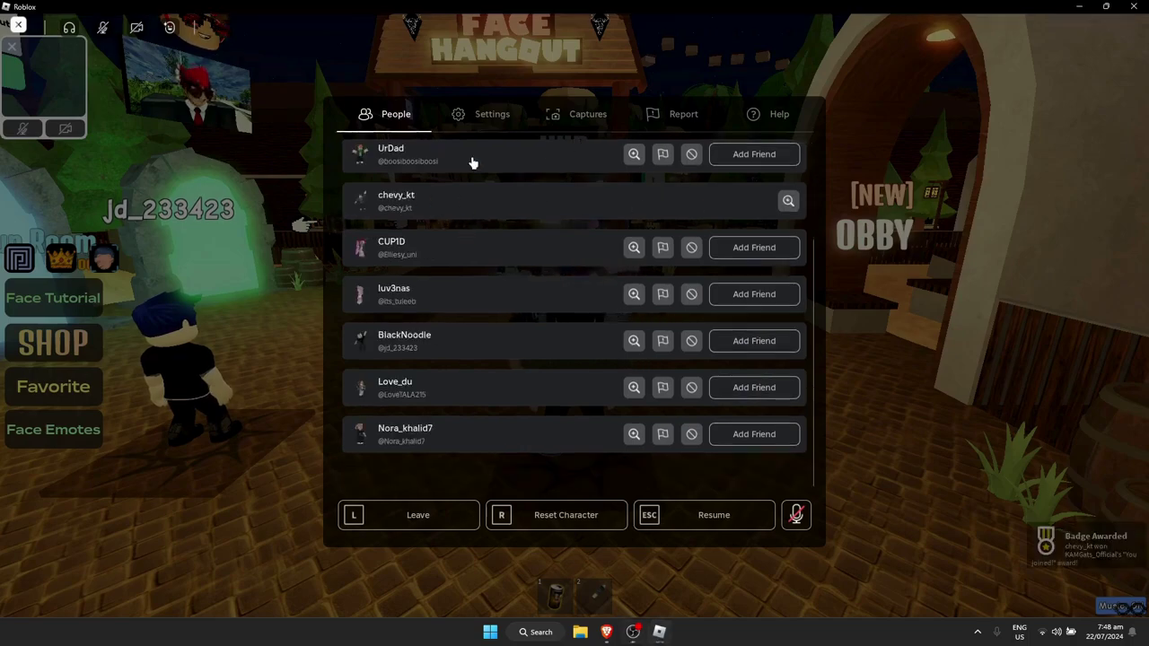
click(485, 117)
scroll(503, 359, down, 5)
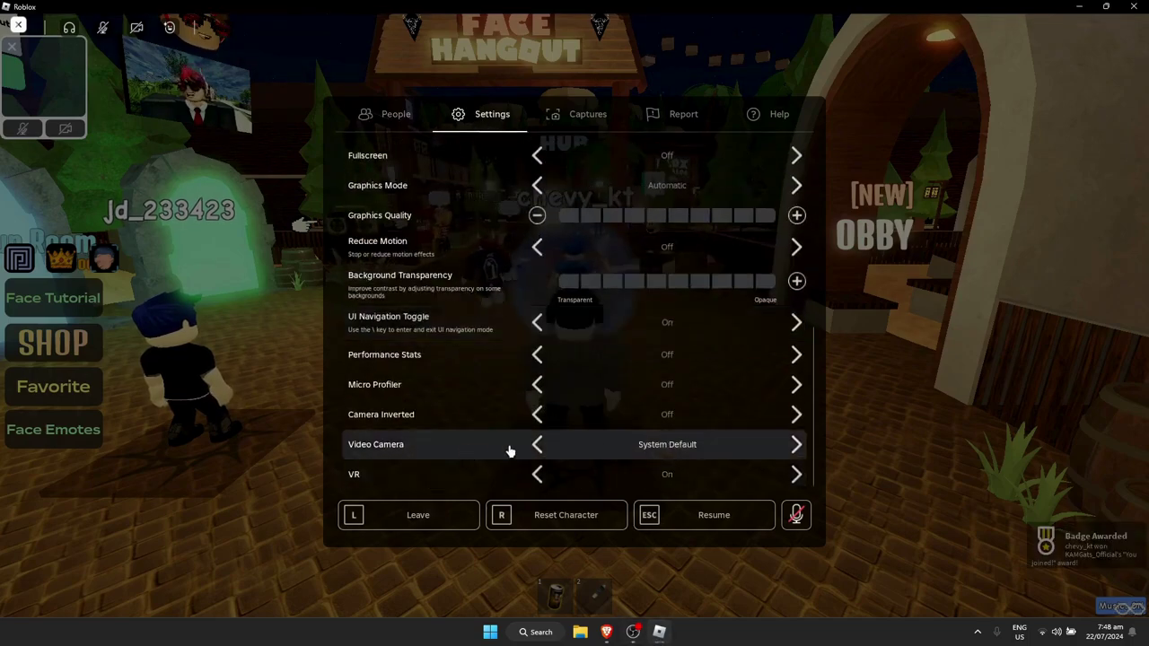
click(797, 445)
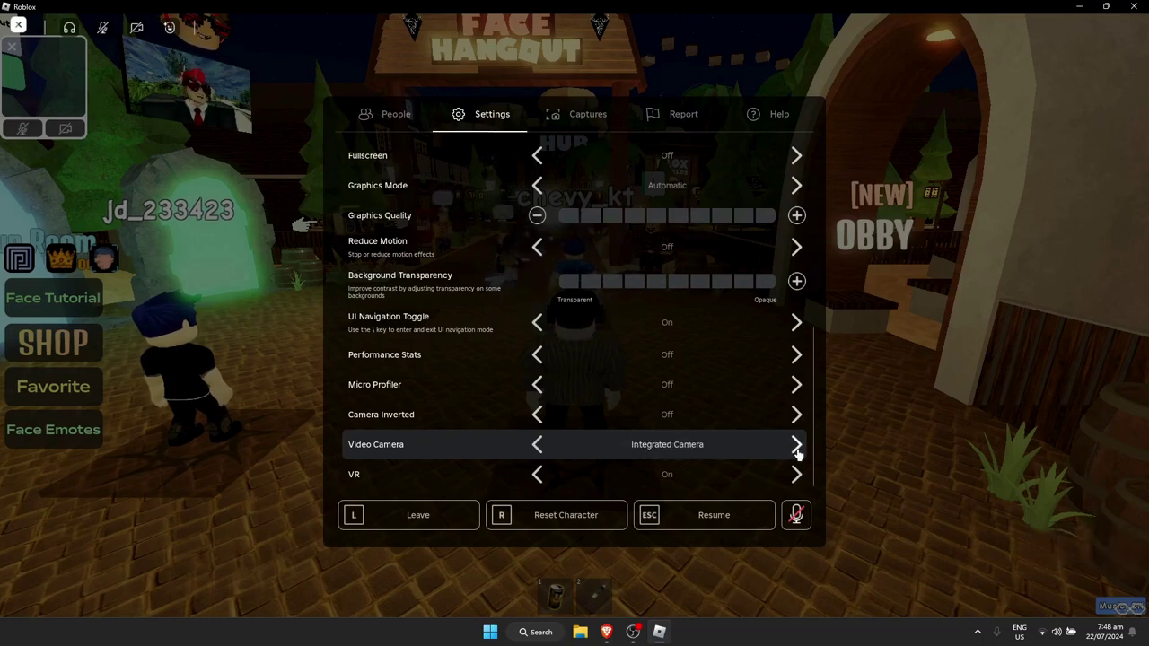
click(798, 446)
click(797, 446)
click(796, 446)
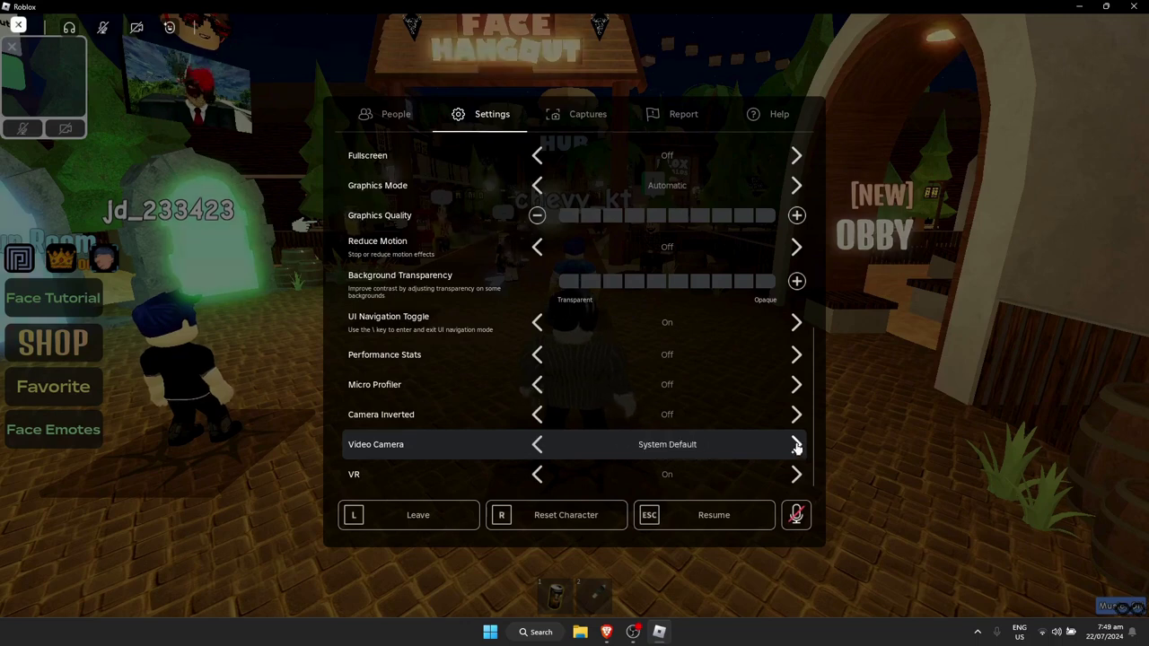
click(797, 445)
click(539, 446)
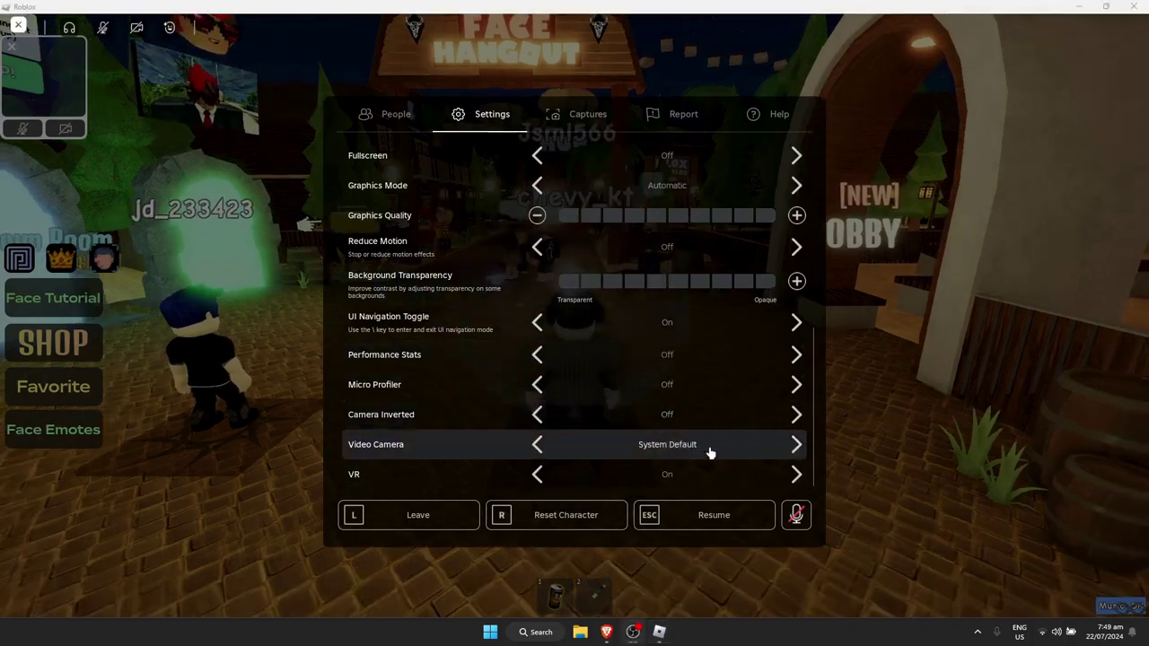
scroll(667, 206, up, 1)
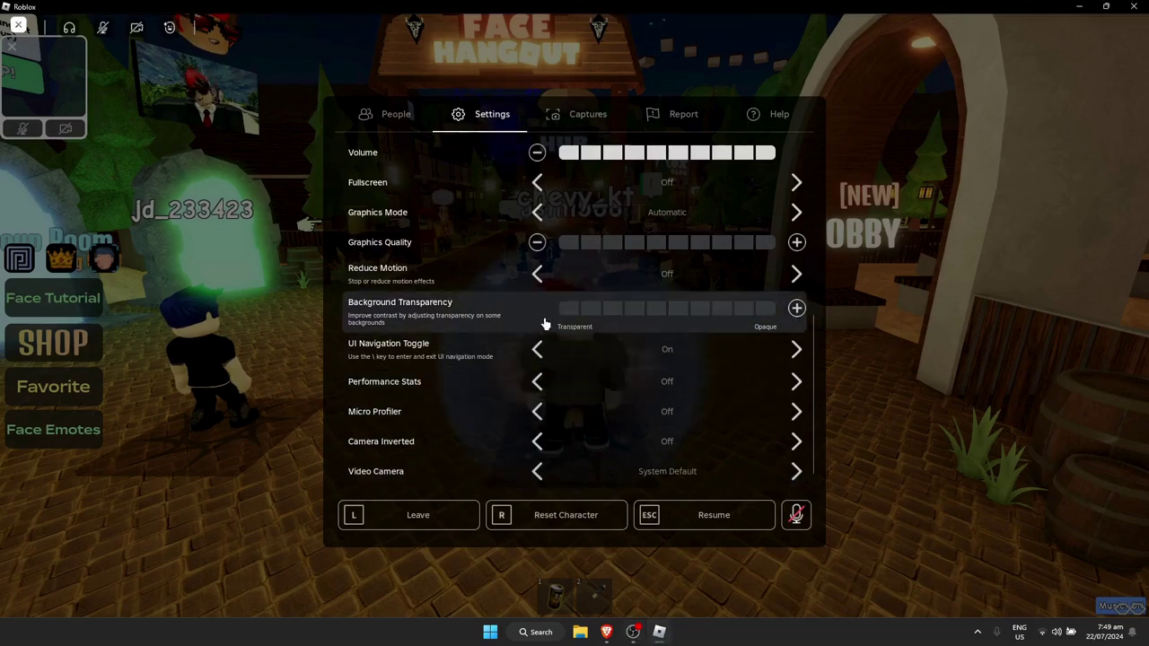
key(Escape)
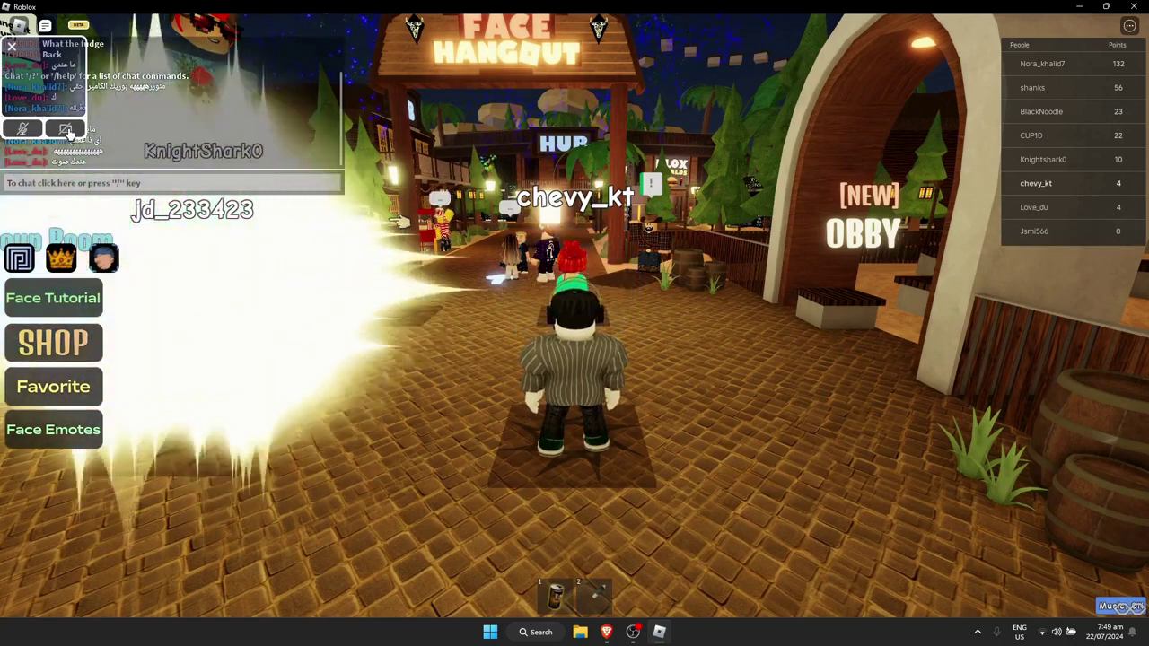
Enable the webcam, drag the self-view window clear of chat, and zoom onto the avatar's face
click(66, 130)
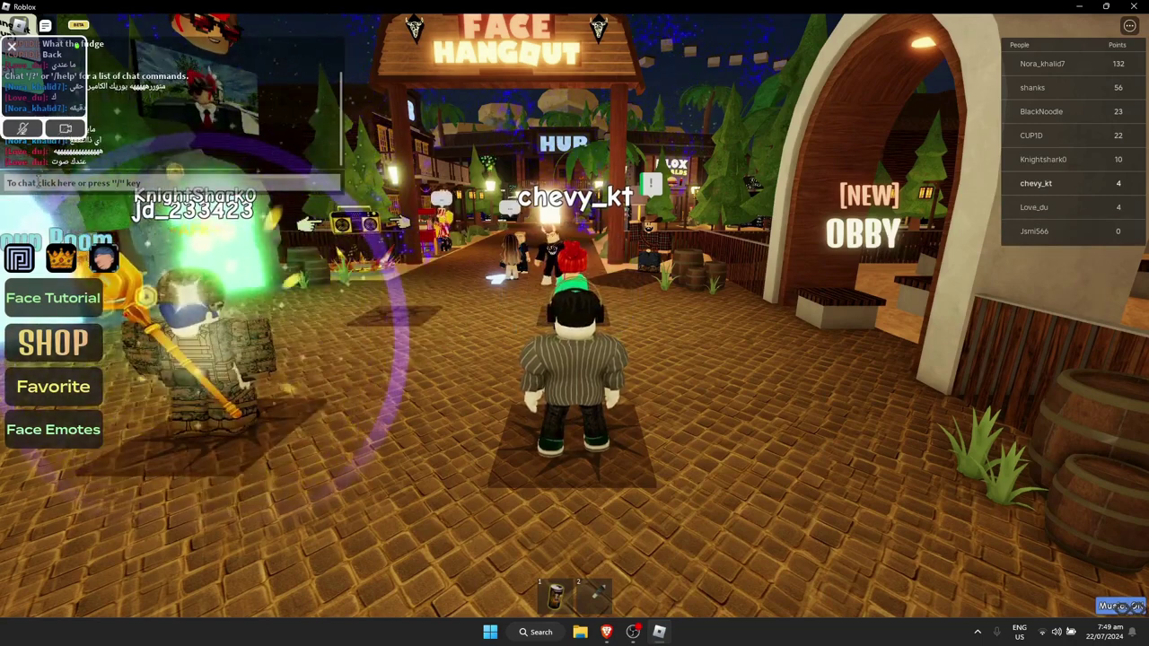
mouse_move(74, 88)
mouse_down()
mouse_move(143, 125)
mouse_move(306, 136)
mouse_up()
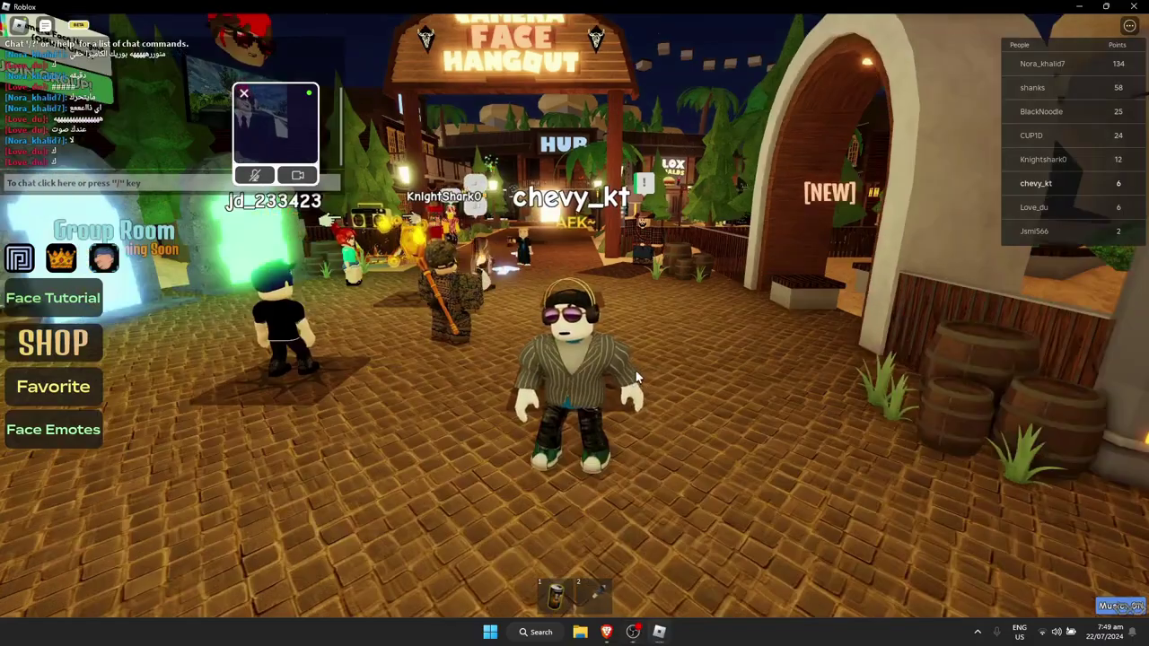
scroll(695, 392, up, 5)
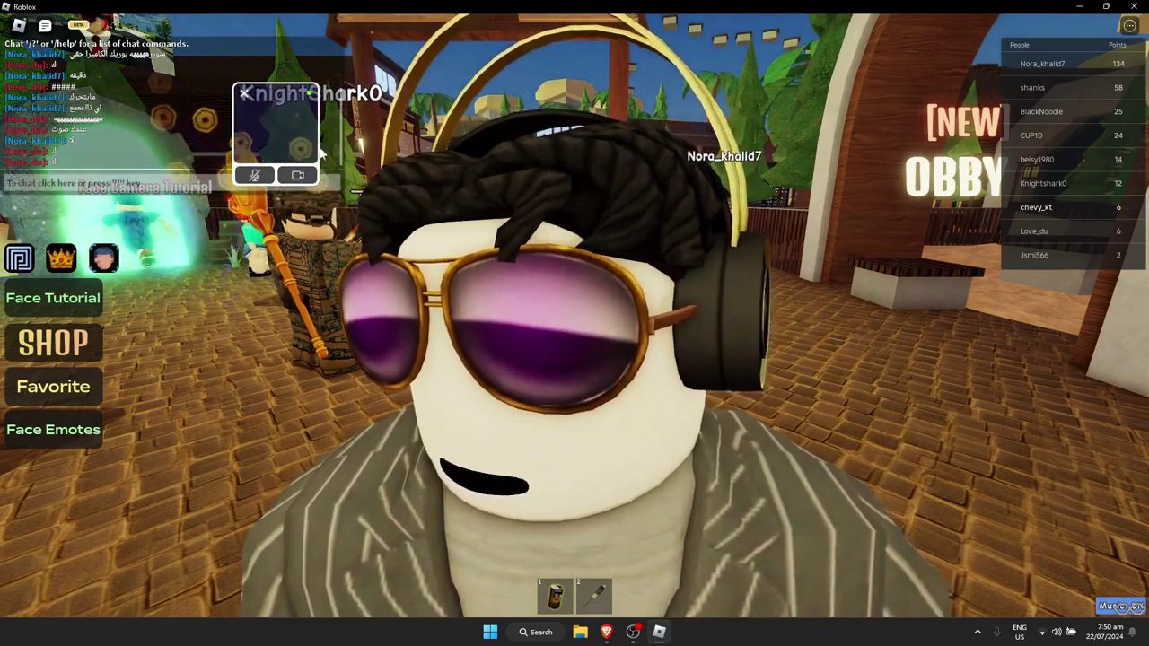
drag(320, 153, 237, 389)
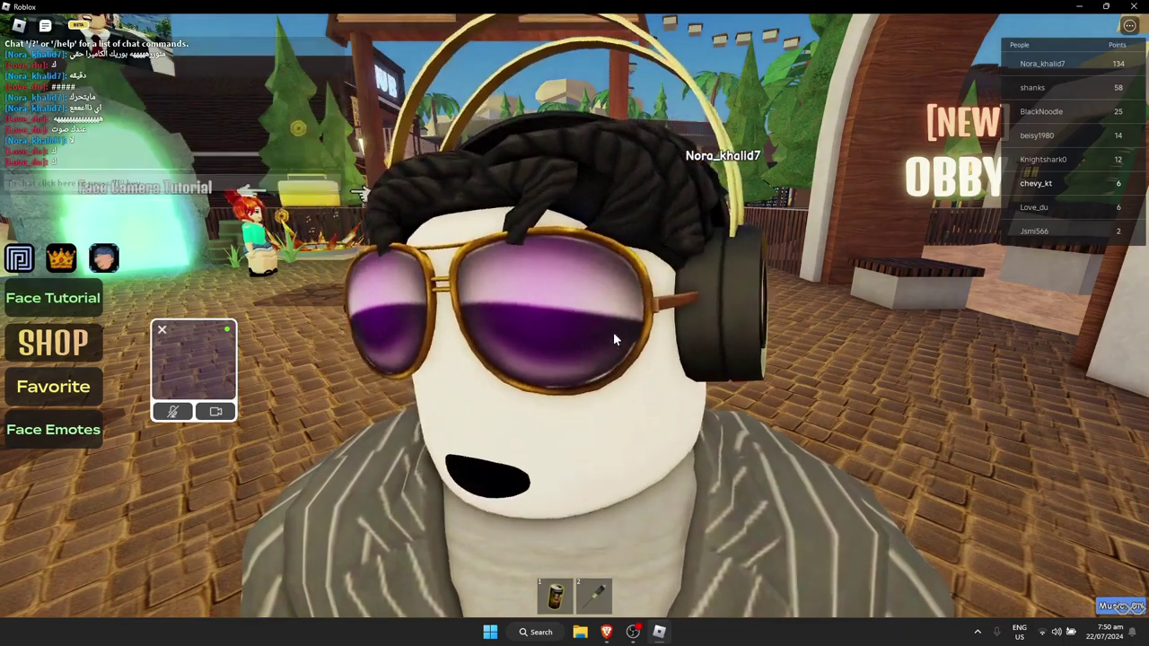
scroll(614, 330, down, 3)
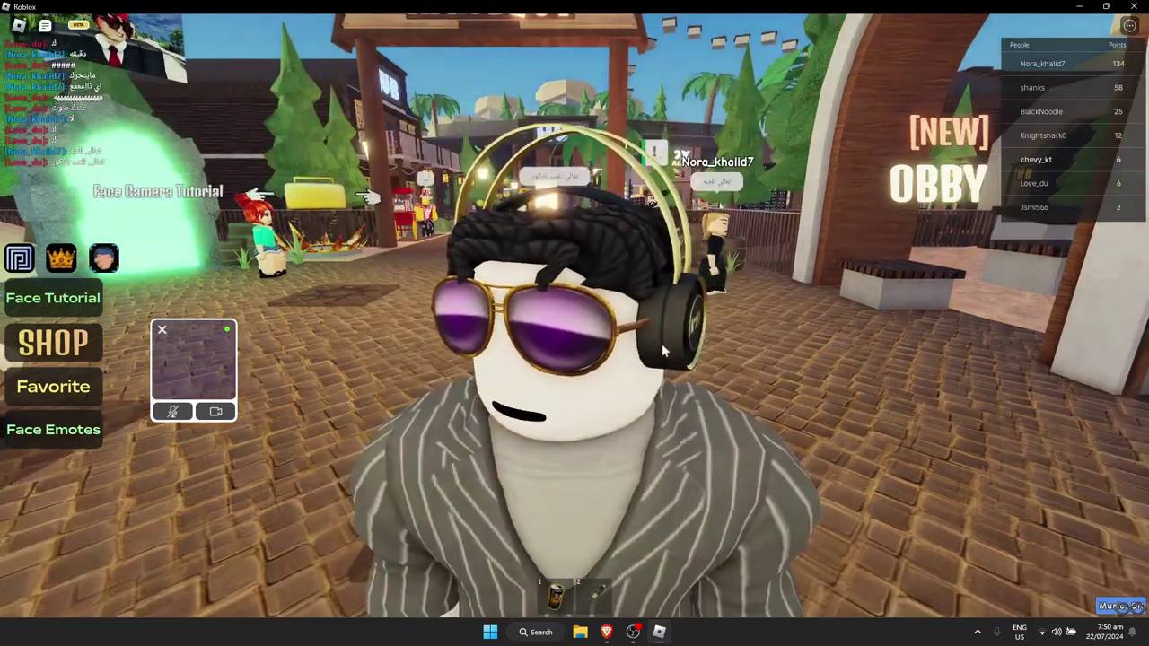
scroll(661, 343, down, 2)
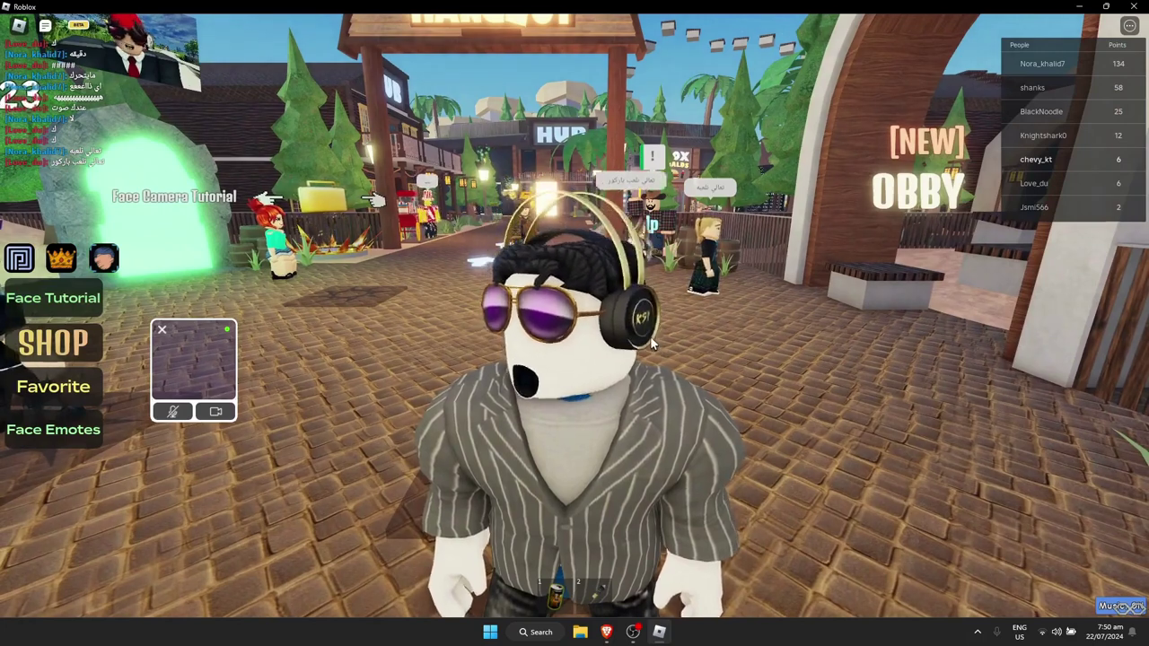